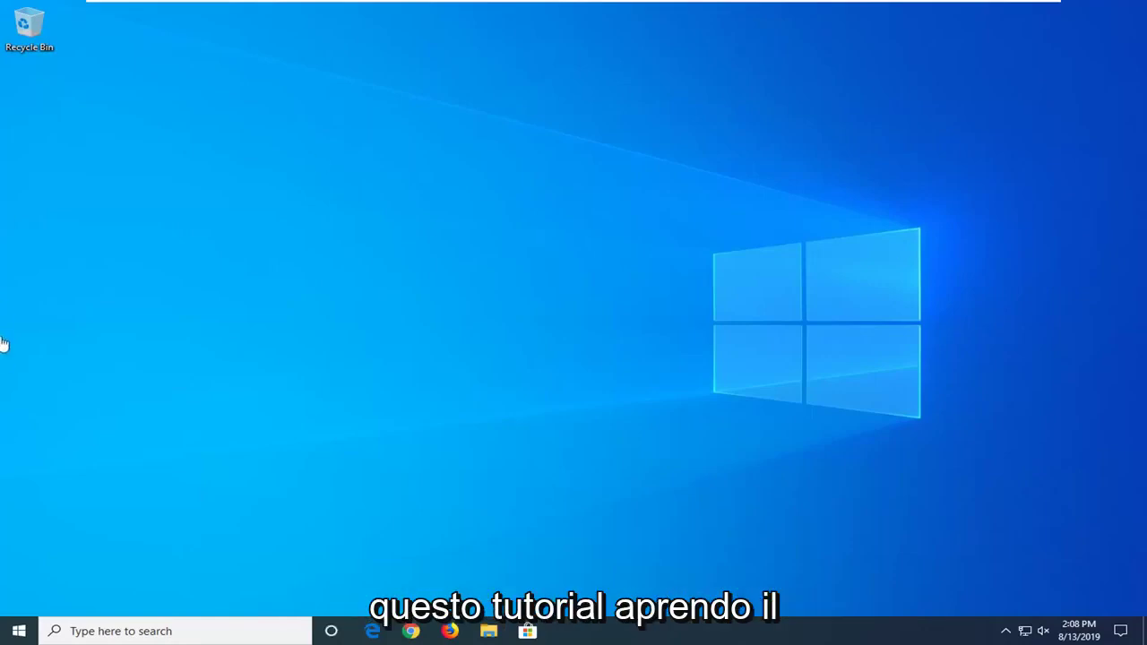
- Search the Start menu for regedit and run Registry Editor as administrator
{"action": "left_click", "coordinate": [7, 634]}
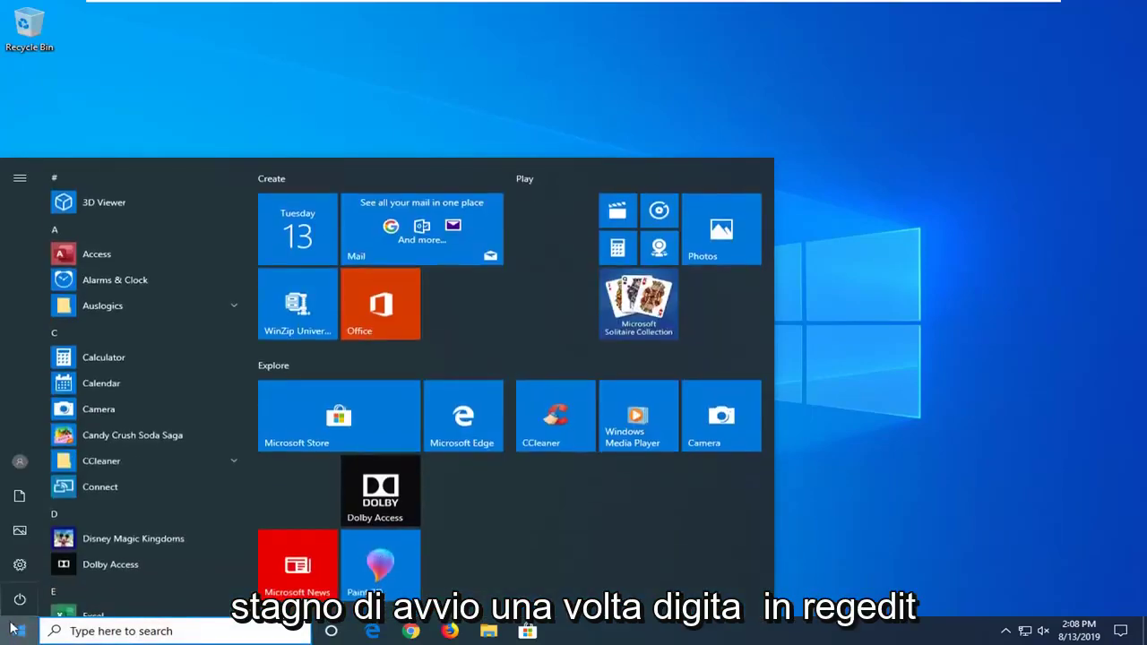
{"action": "type", "text": "regedi"}
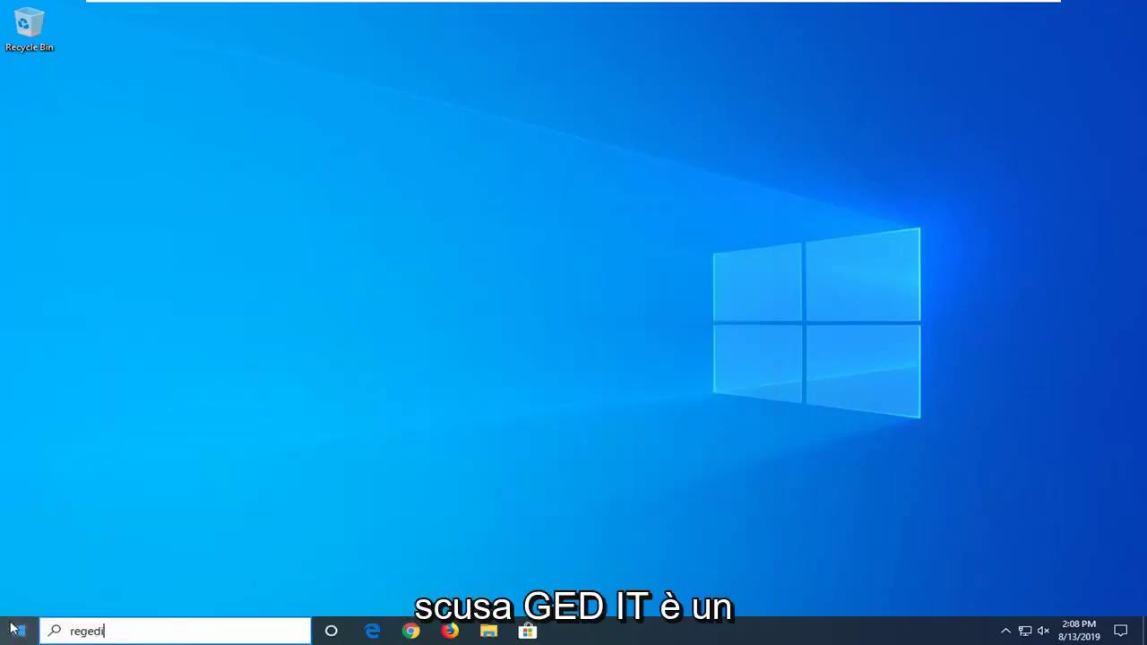
{"action": "type", "text": "t"}
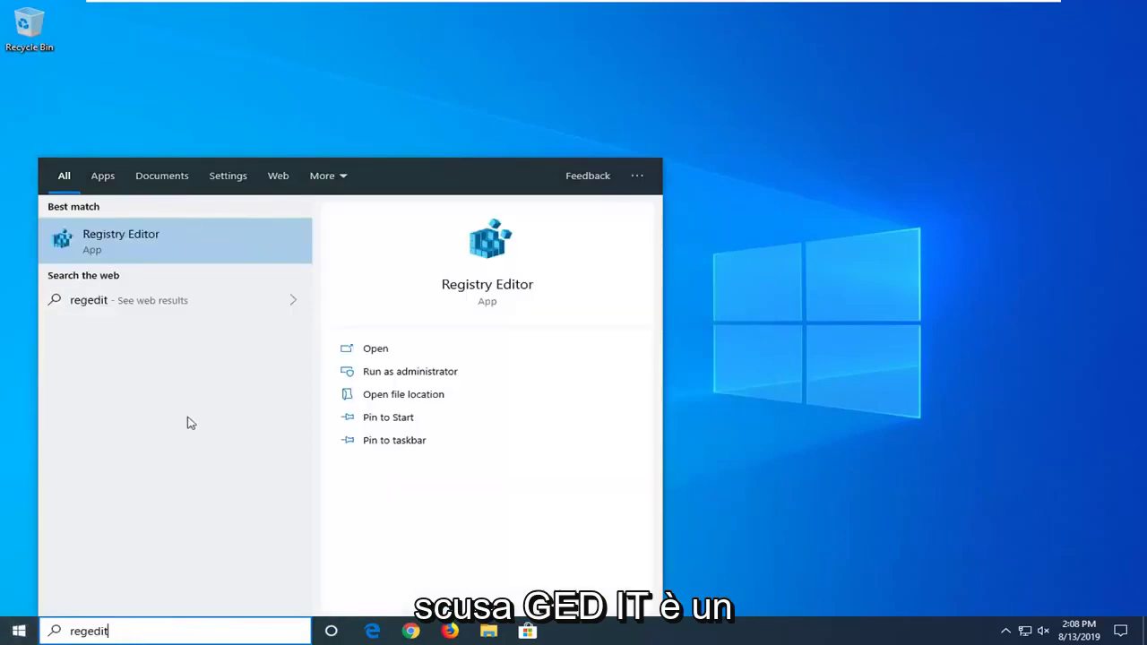
{"action": "right_click", "coordinate": [132, 237]}
{"action": "left_click", "coordinate": [173, 247]}
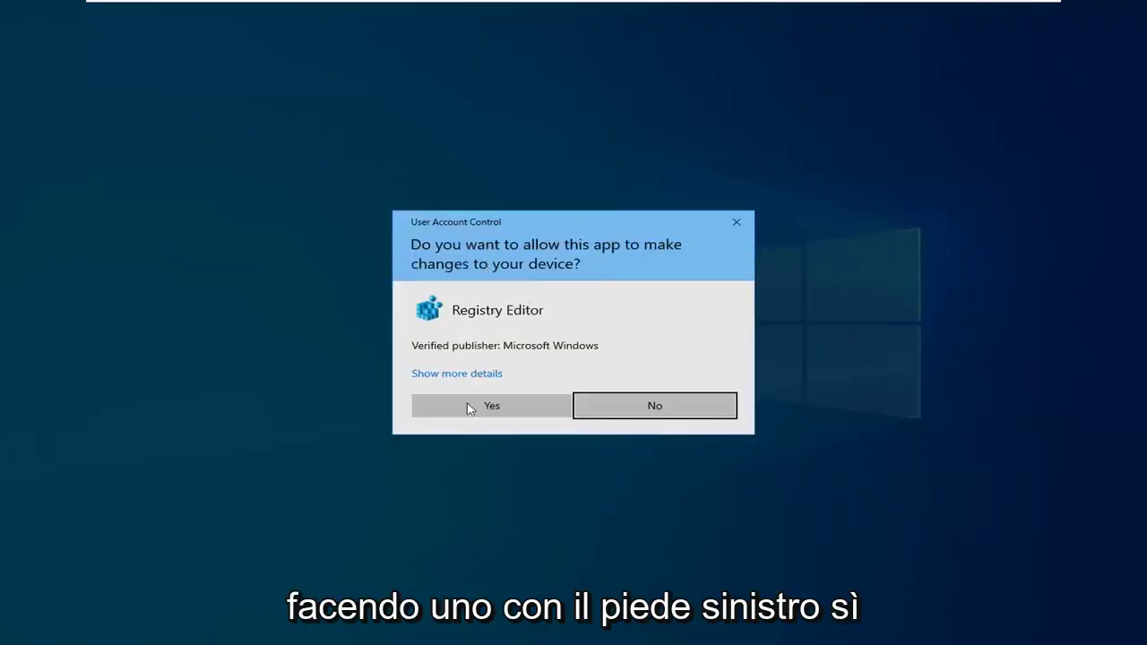
- Approve the UAC prompt, then open and close the Export Registry File dialog
{"action": "left_click", "coordinate": [474, 408]}
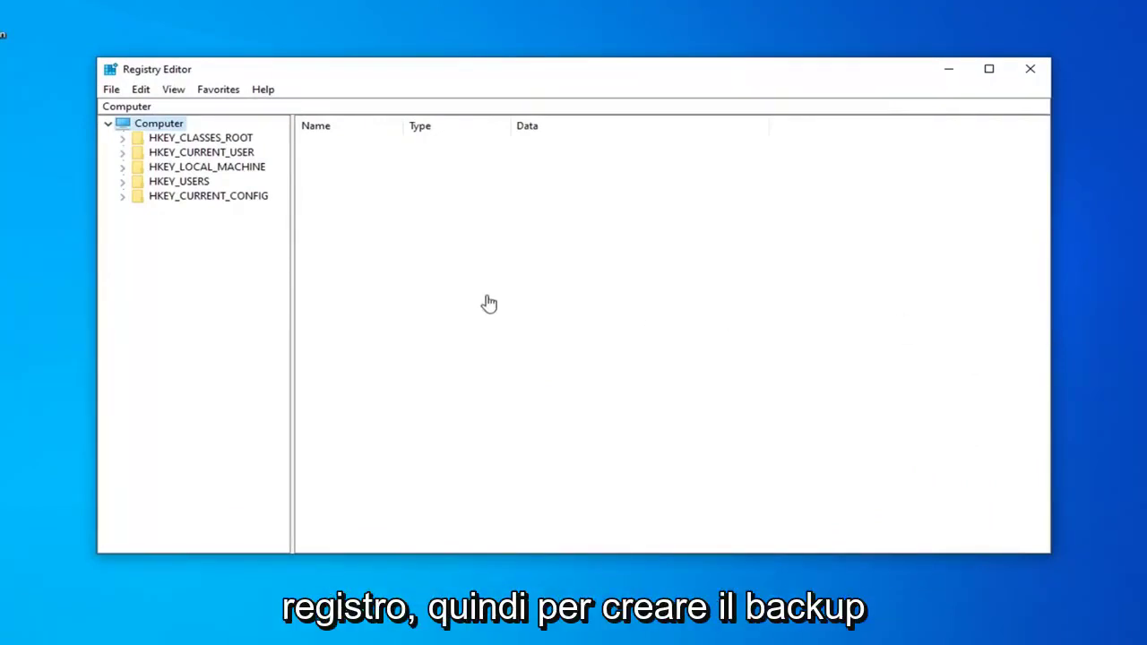
{"action": "left_click", "coordinate": [110, 91]}
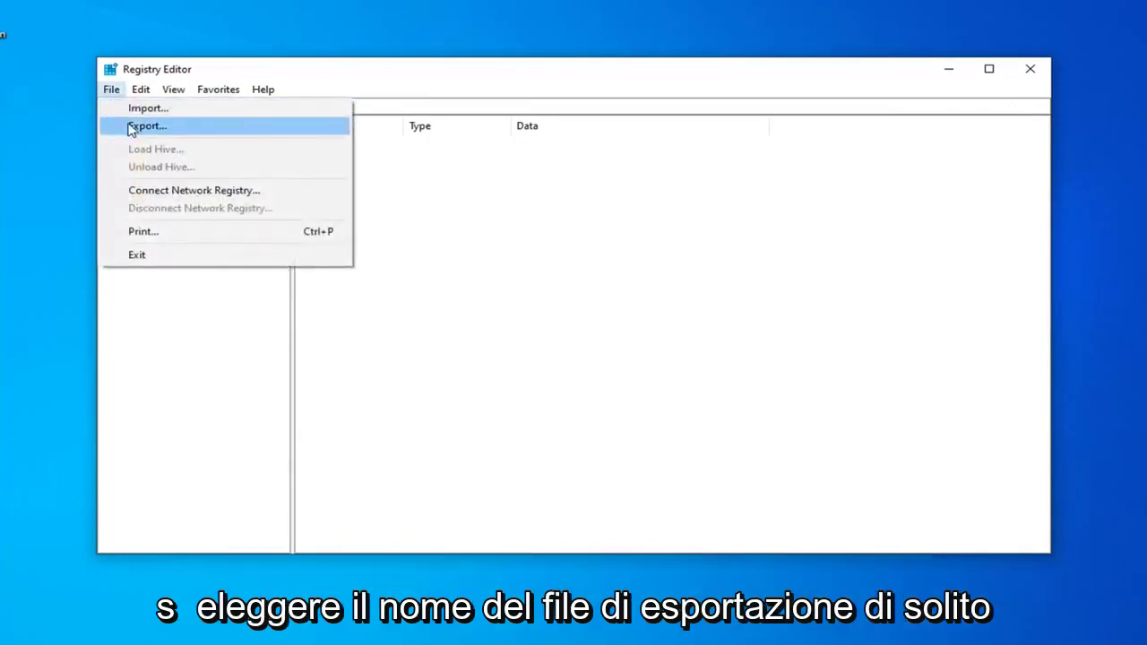
{"action": "left_click", "coordinate": [134, 125]}
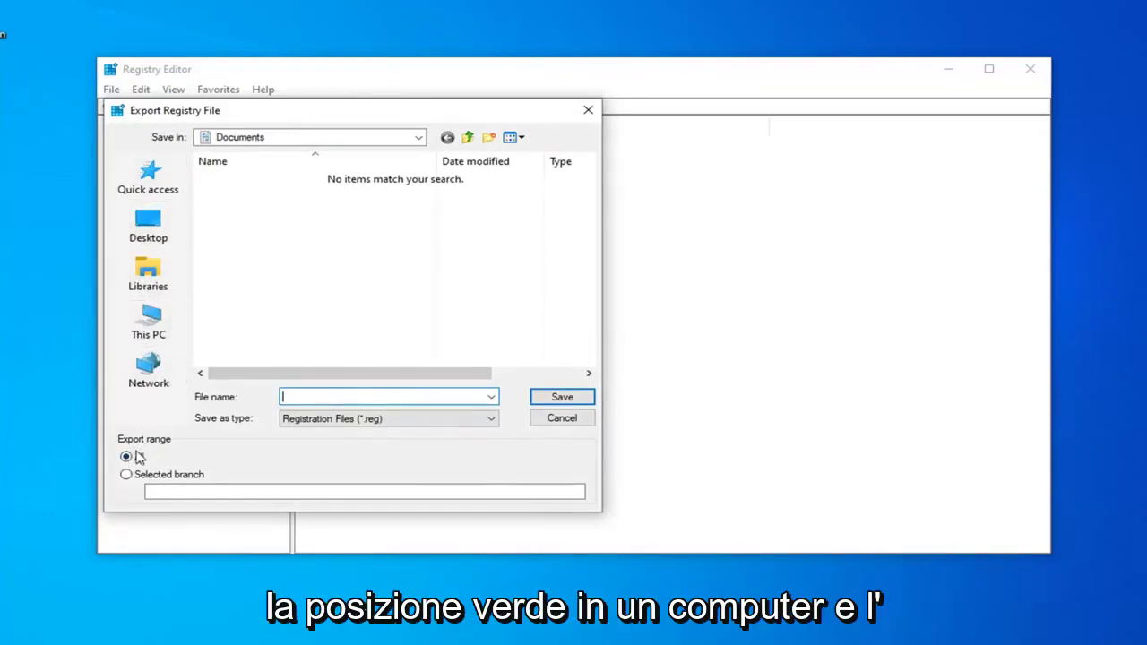
{"action": "left_click", "coordinate": [560, 420]}
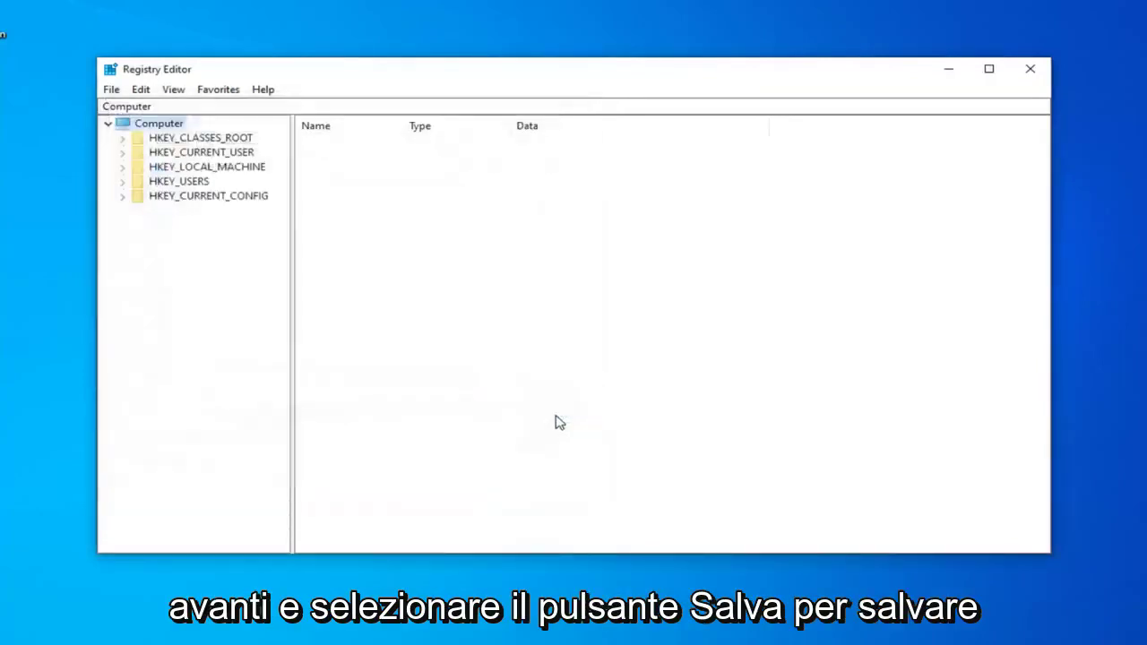
{"action": "left_click", "coordinate": [109, 94]}
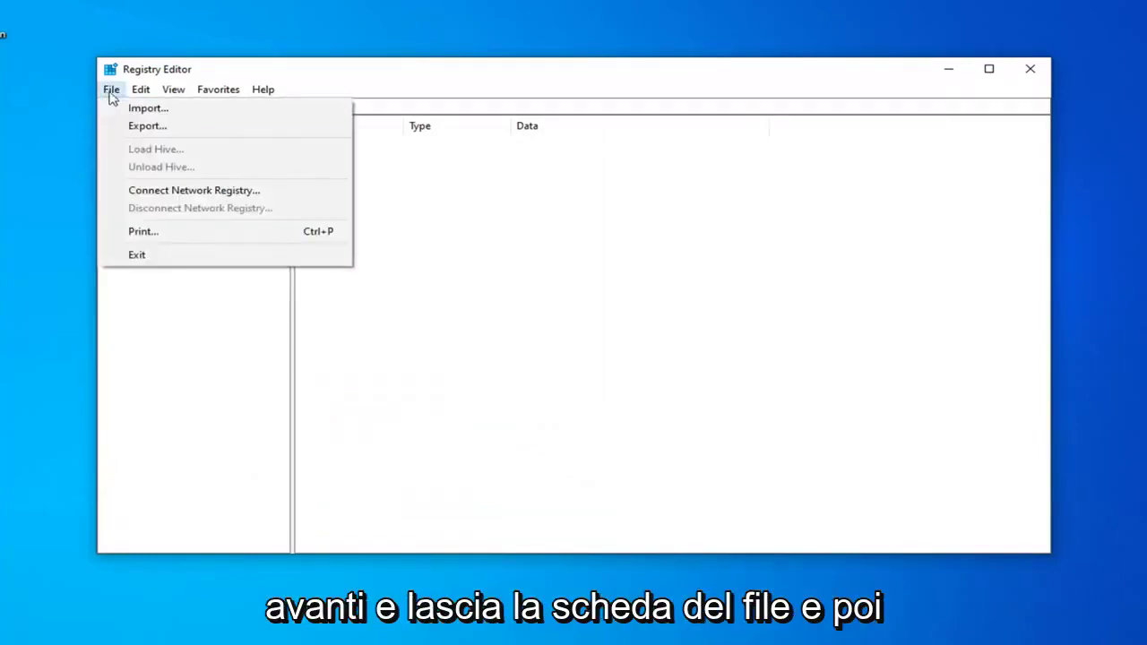
{"action": "left_click", "coordinate": [143, 108]}
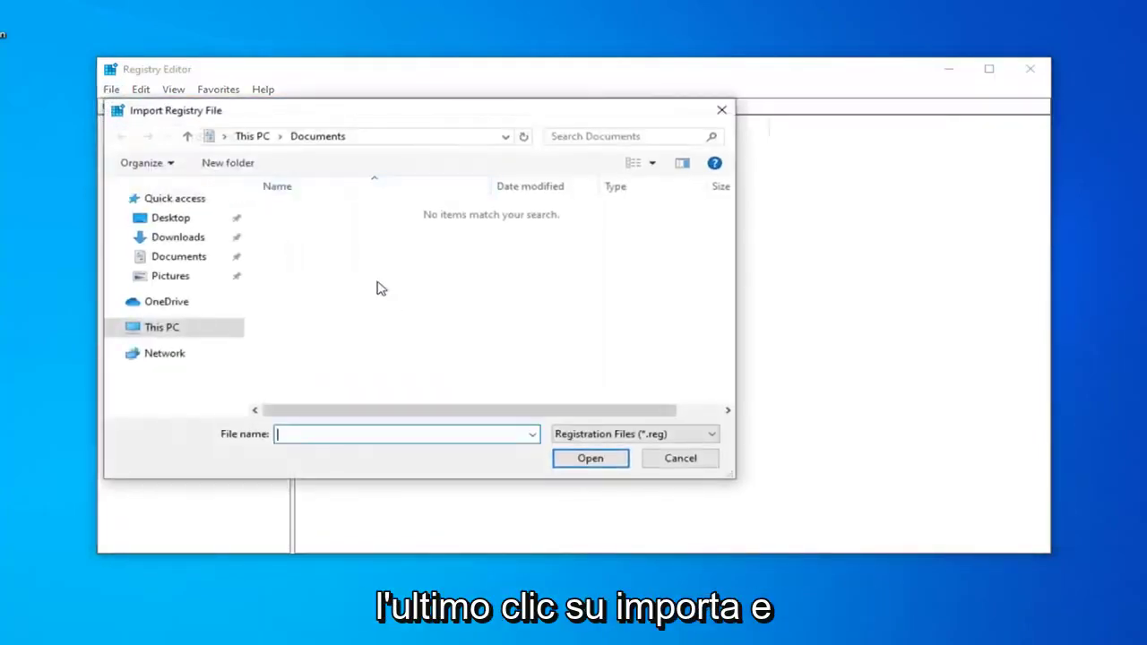
{"action": "left_click", "coordinate": [172, 218]}
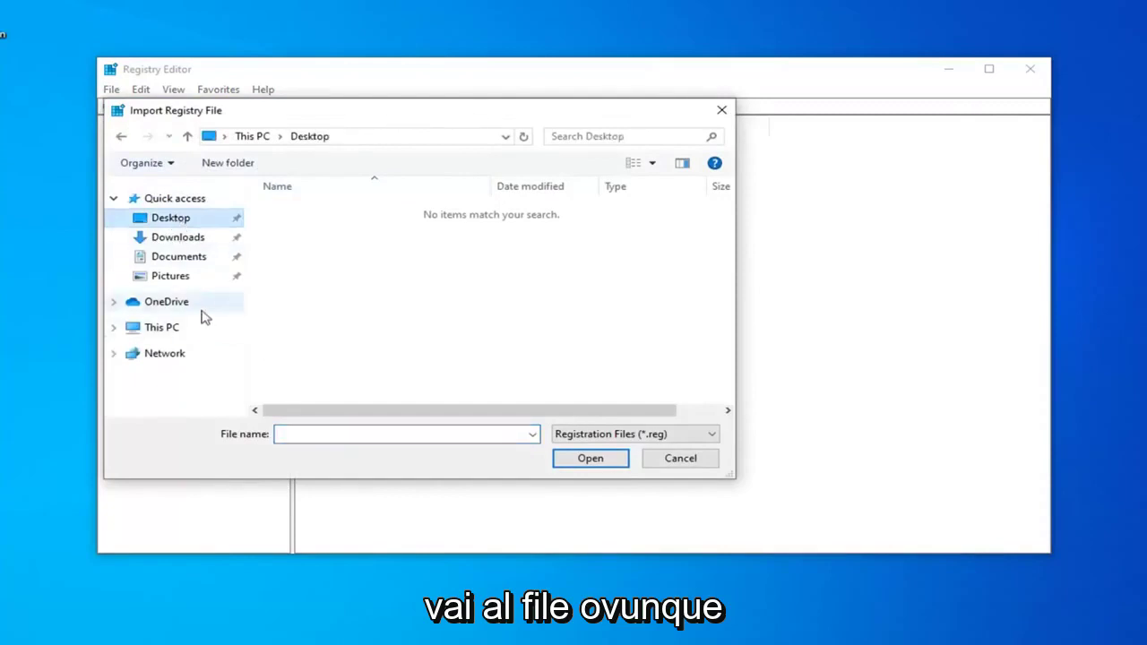
{"action": "left_click", "coordinate": [698, 463]}
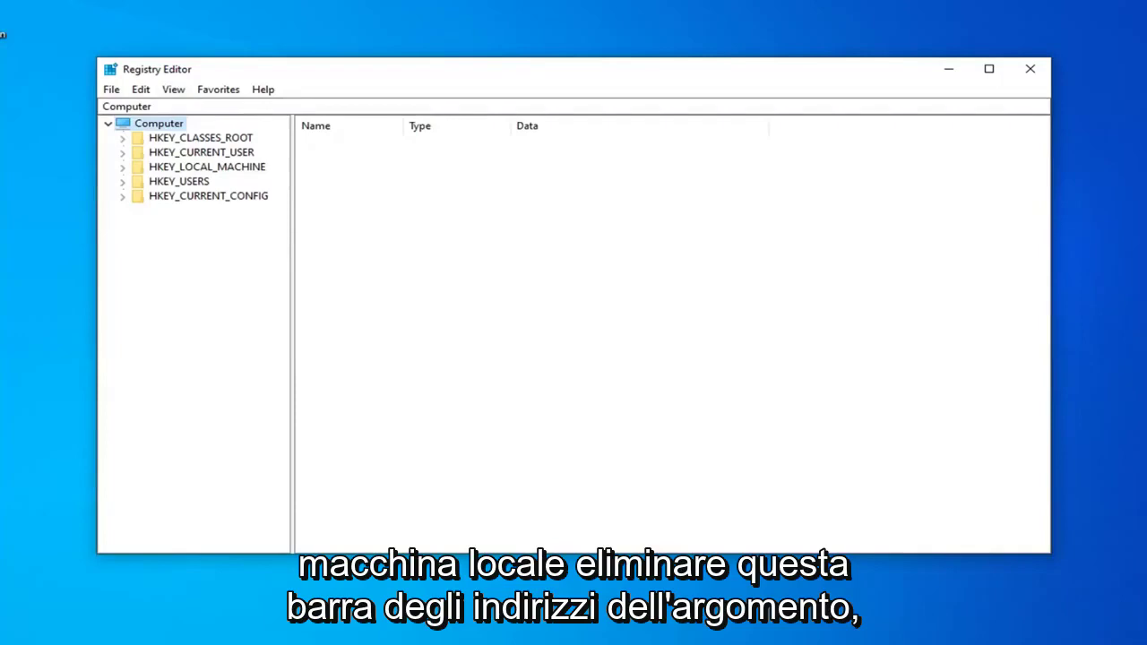
- Paste the Class\{4d36e96b-e325-11ce-bfc1-08002be10318} path into the address bar and select its (Default) value
{"action": "left_click", "coordinate": [132, 106]}
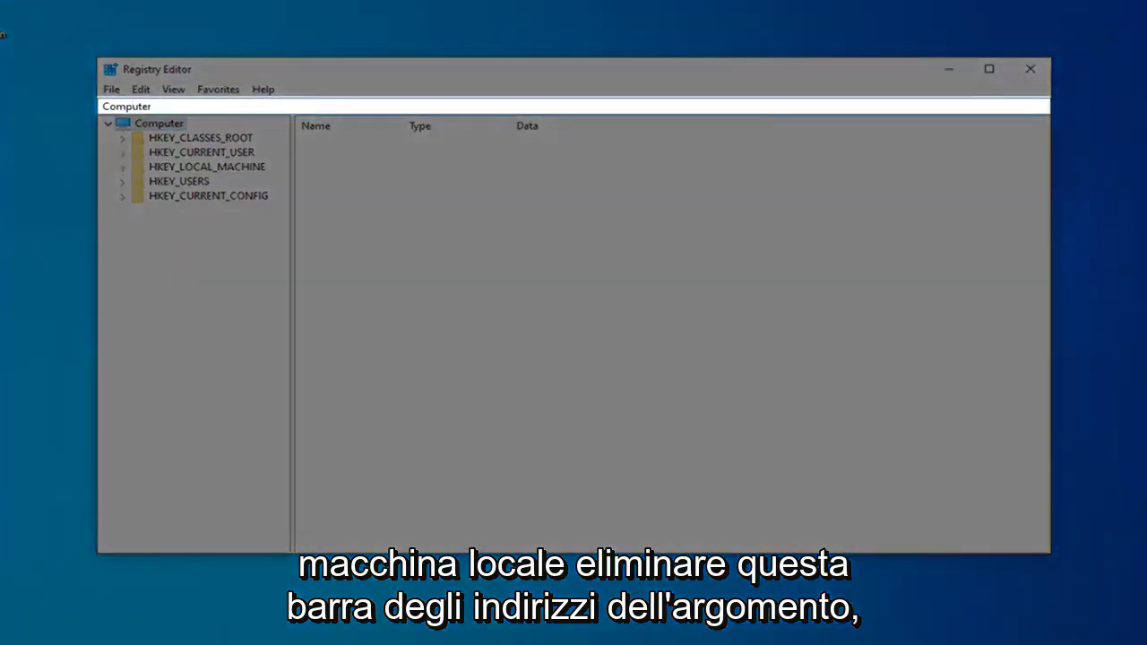
{"action": "key", "text": "ctrl+a"}
{"action": "key", "text": "BackSpace"}
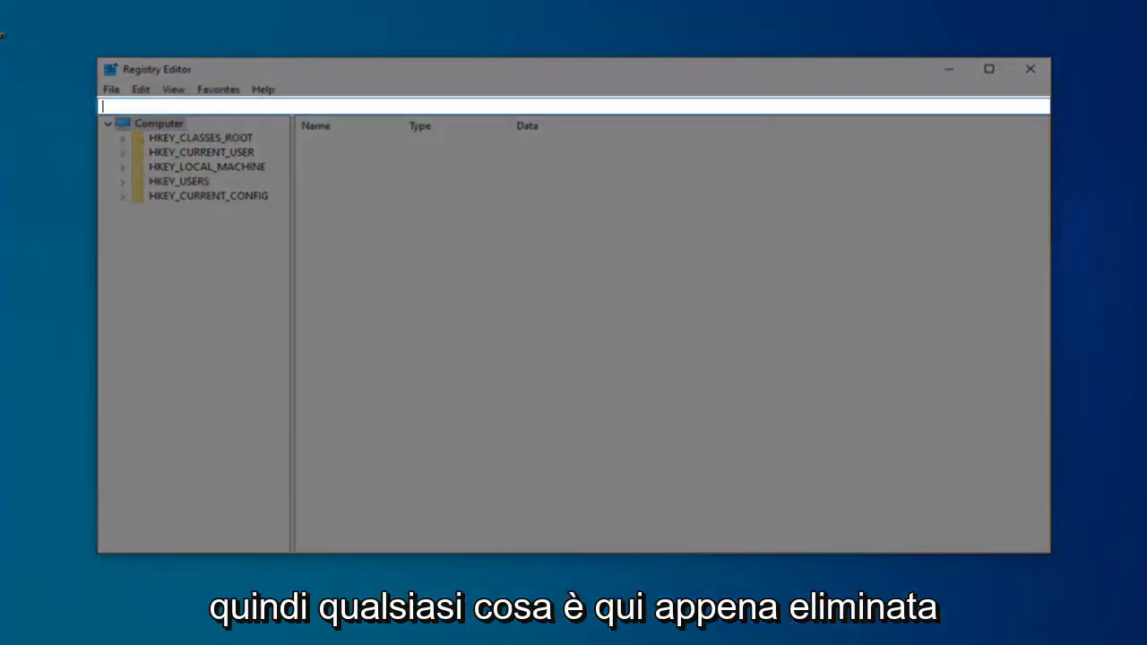
{"action": "type", "text": "HKEY_LOCAL_MACHINE\\SYSTEM\\CurrentControlSet\\Control\\Class\\{4d36e96b-e325-11ce-bfc1-08002be10318}"}
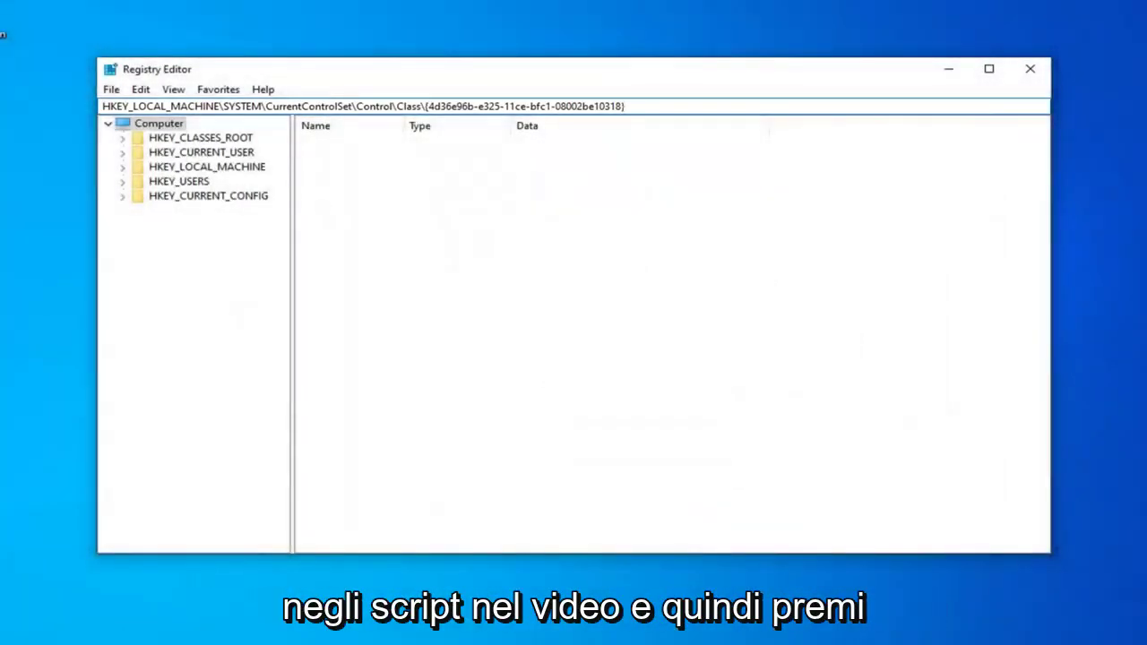
{"action": "key", "text": "Return"}
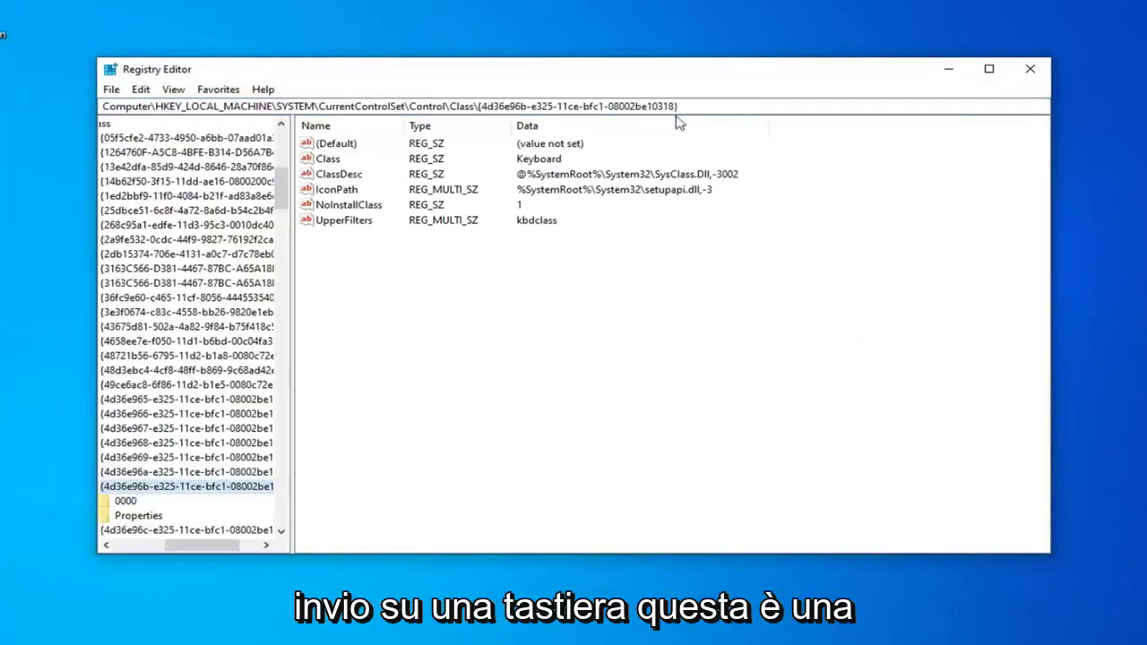
{"action": "mouse_move", "coordinate": [205, 546]}
{"action": "left_mouse_down"}
{"action": "mouse_move", "coordinate": [176, 546]}
{"action": "mouse_move", "coordinate": [196, 546]}
{"action": "left_mouse_up"}
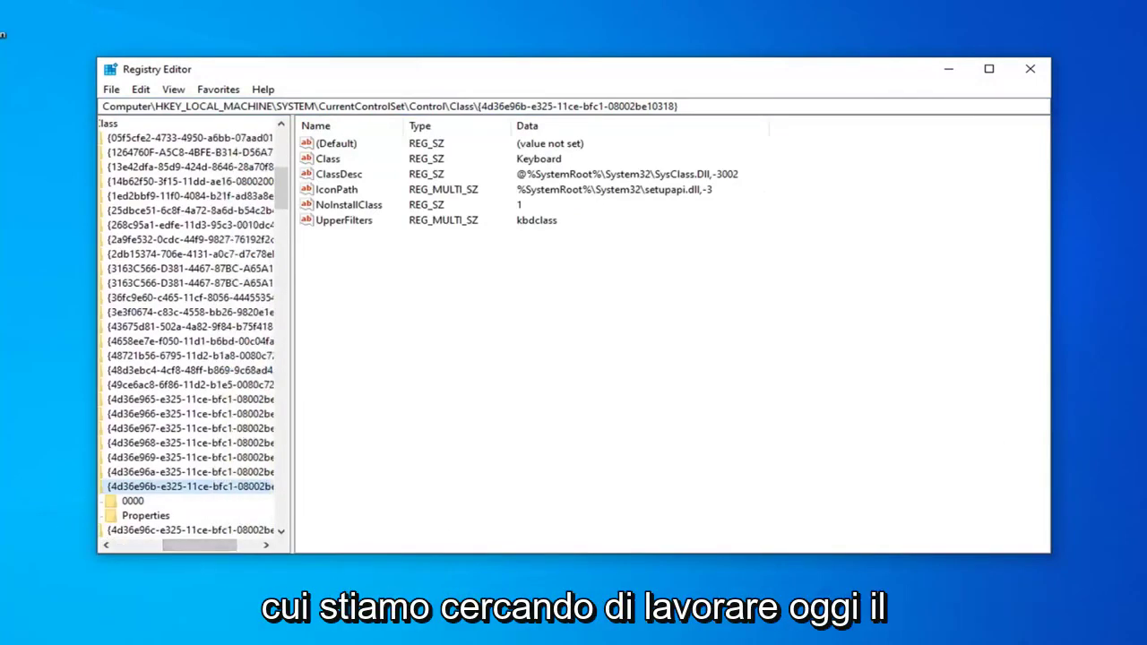
{"action": "left_click", "coordinate": [337, 146]}
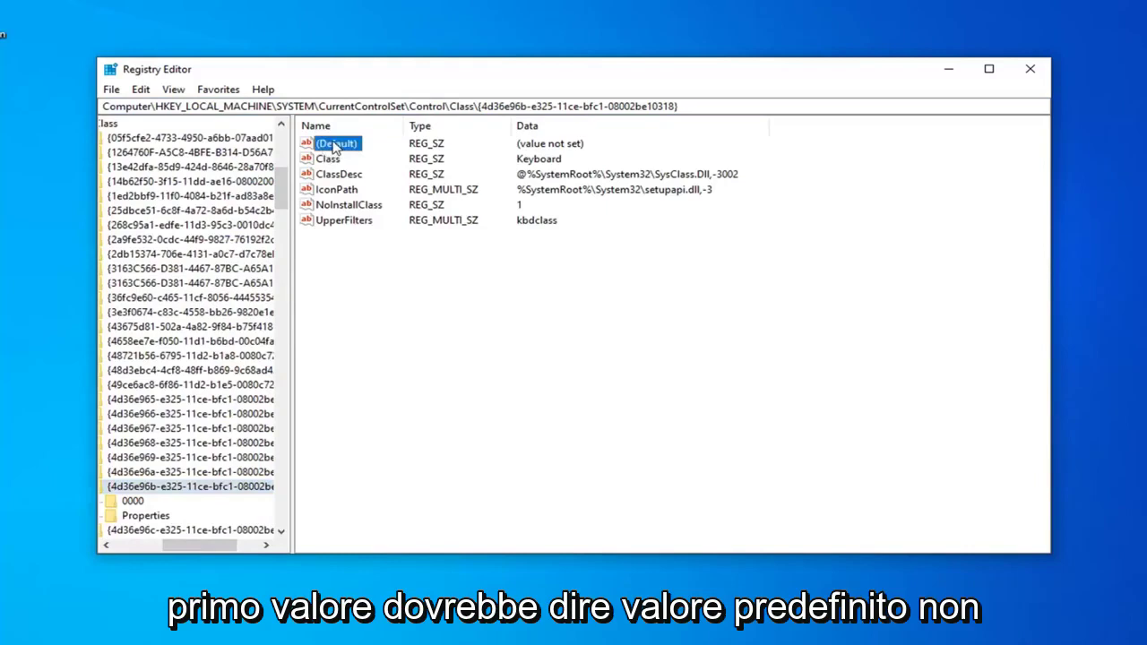
- Change the (Default) value data to 'keyboard' and confirm
{"action": "double_click", "coordinate": [339, 146]}
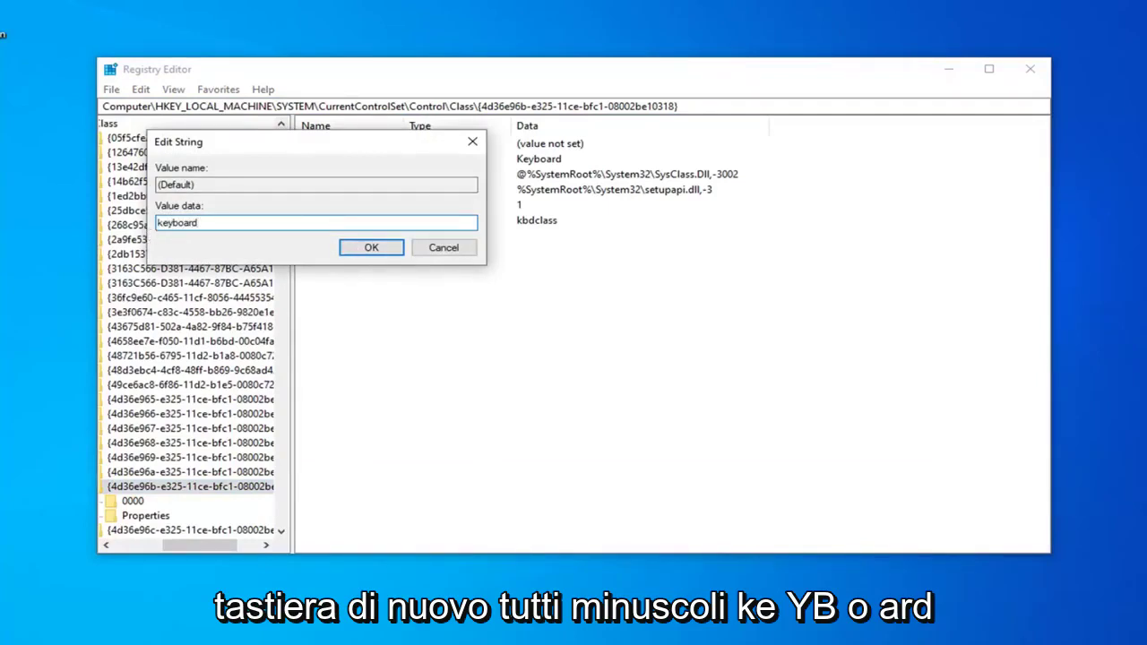
{"action": "type", "text": "keyboard"}
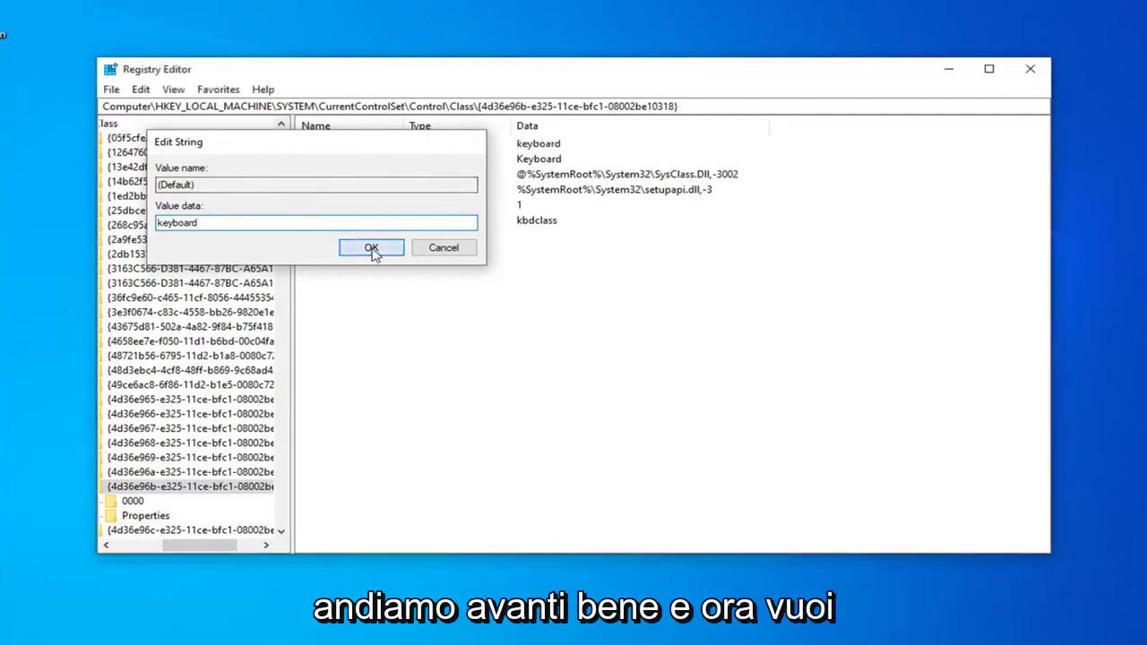
{"action": "left_click", "coordinate": [371, 248]}
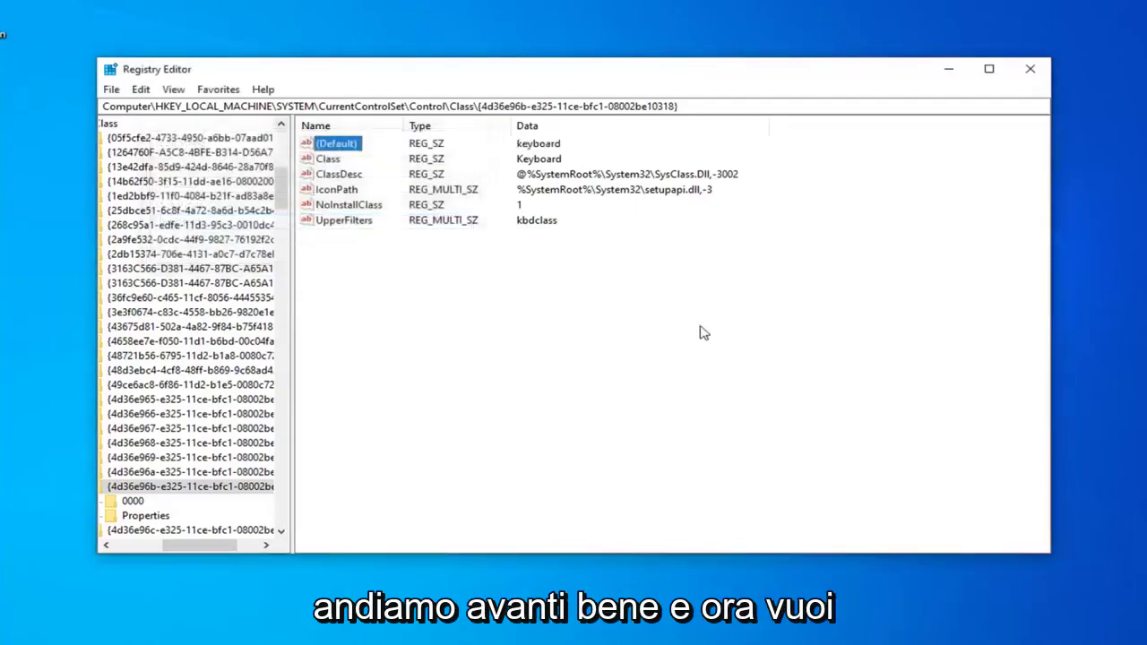
{"action": "left_click", "coordinate": [349, 221]}
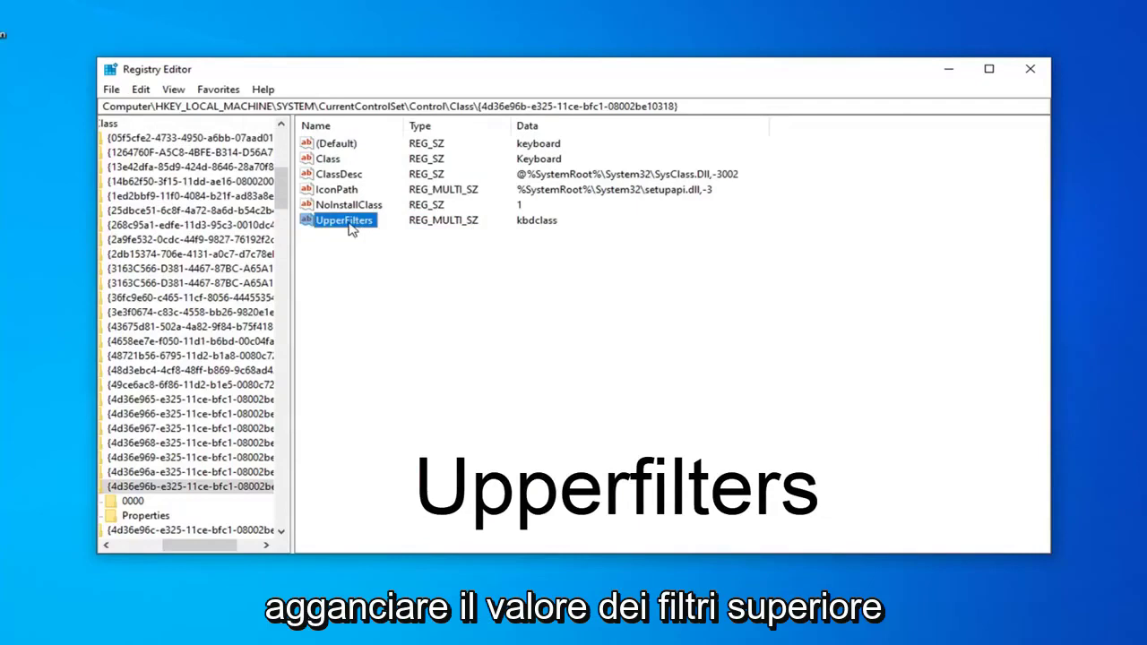
{"action": "double_click", "coordinate": [350, 221]}
{"action": "left_click", "coordinate": [195, 221]}
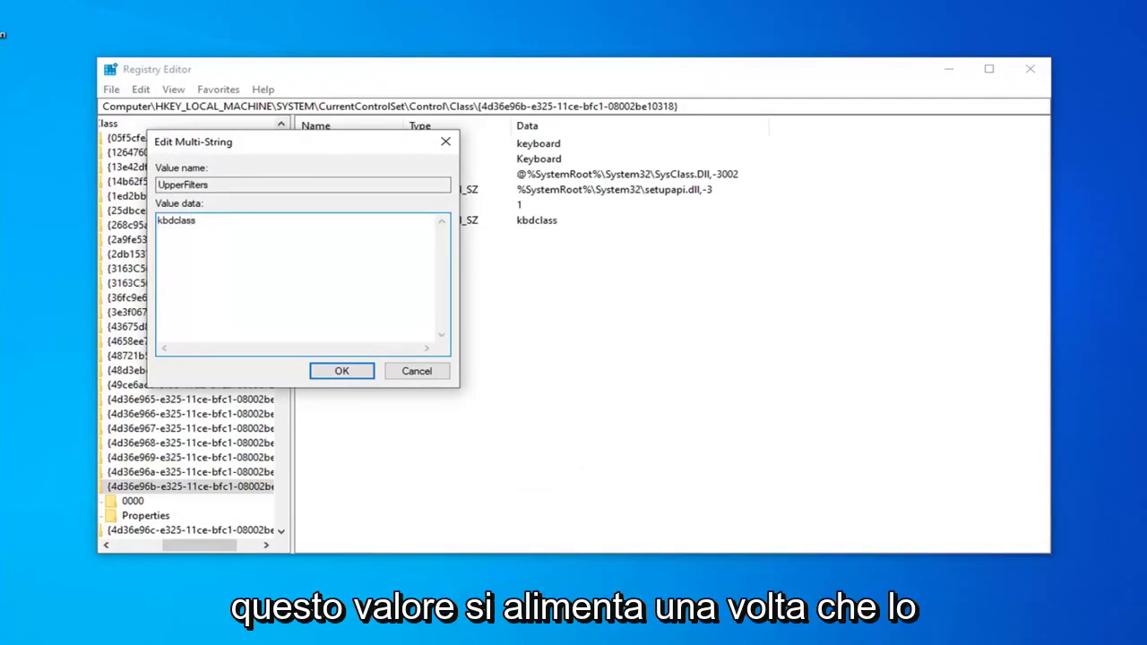
{"action": "left_click", "coordinate": [334, 373]}
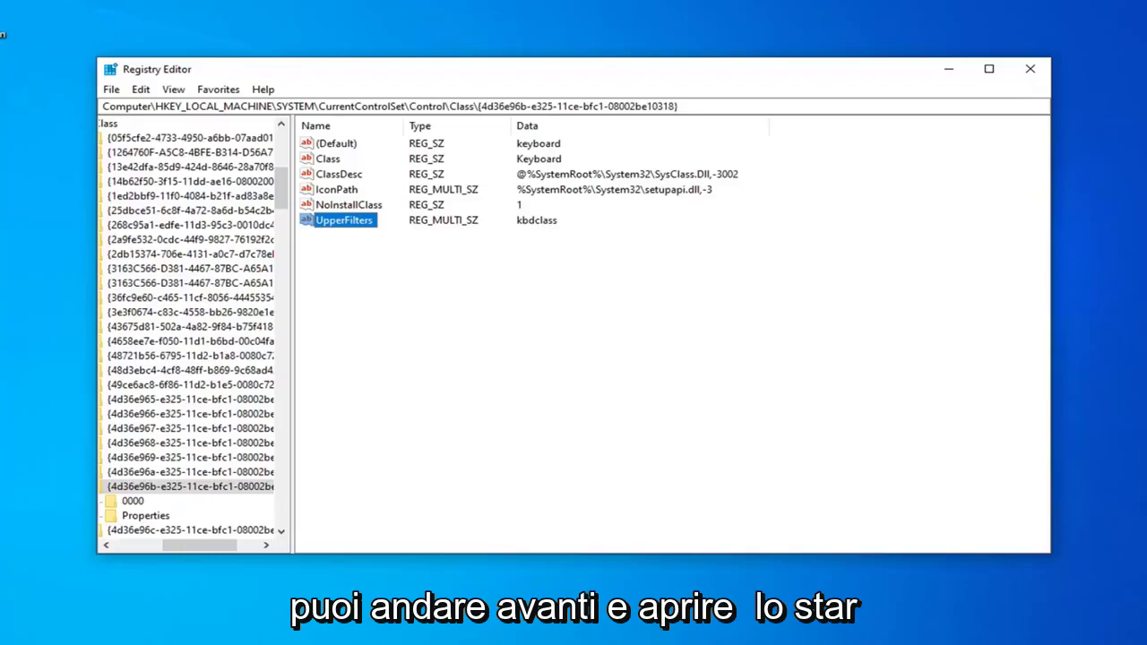
- Close Registry Editor and launch Device Manager from a Start menu search for 'device manager'
{"action": "left_click", "coordinate": [1031, 69]}
{"action": "left_click", "coordinate": [4, 628]}
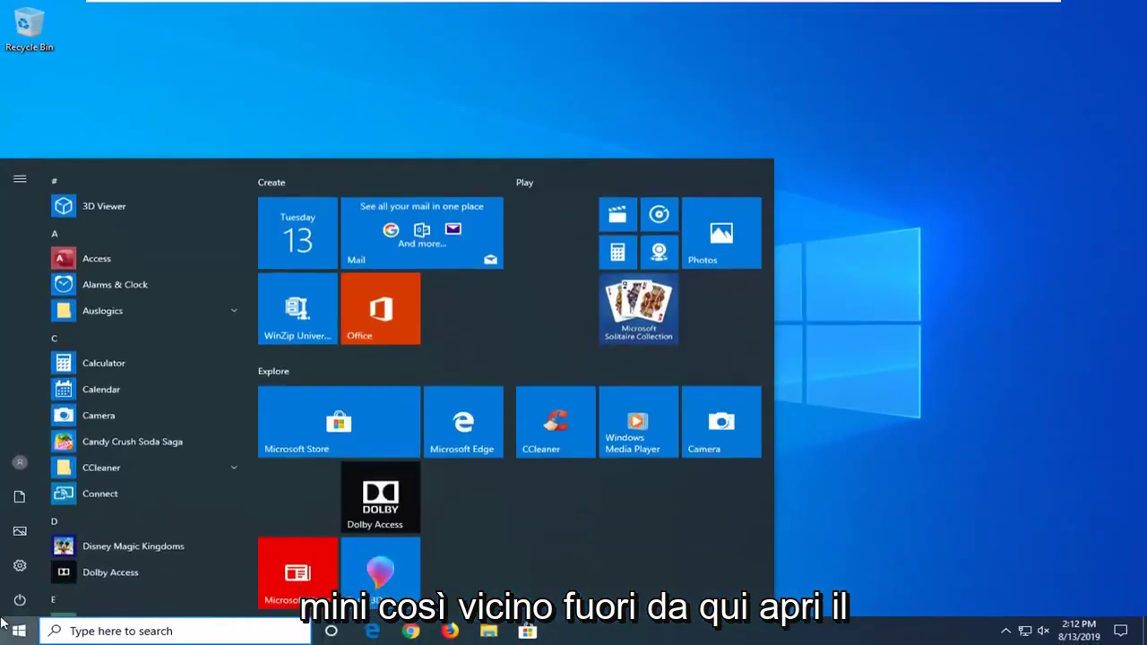
{"action": "type", "text": "device manager"}
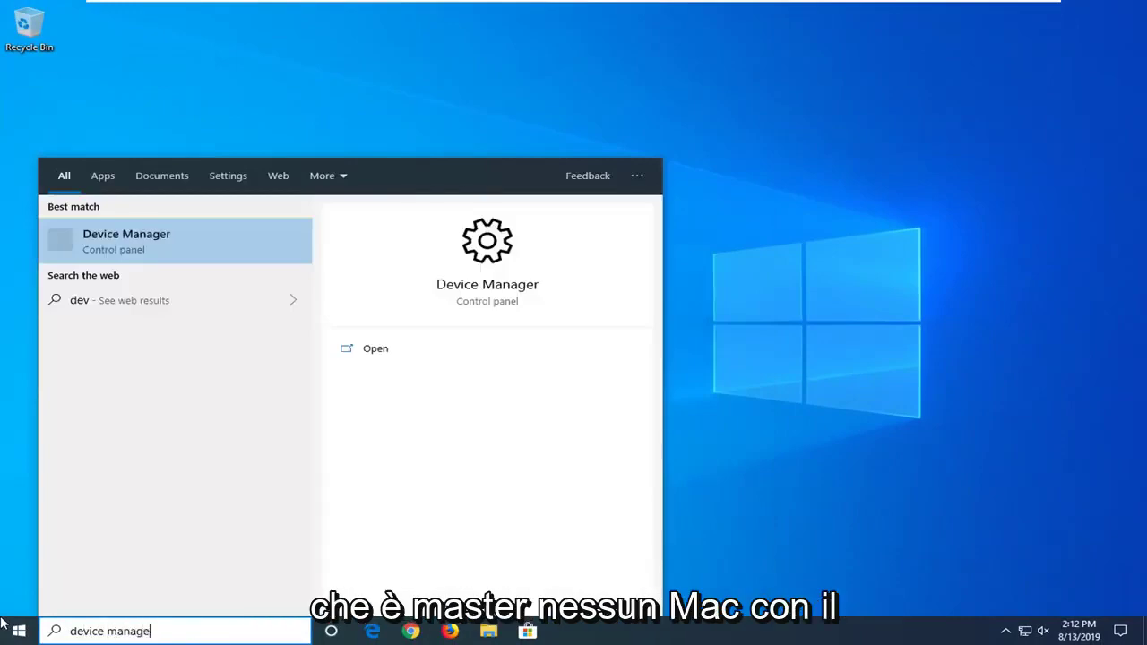
{"action": "left_click", "coordinate": [130, 240]}
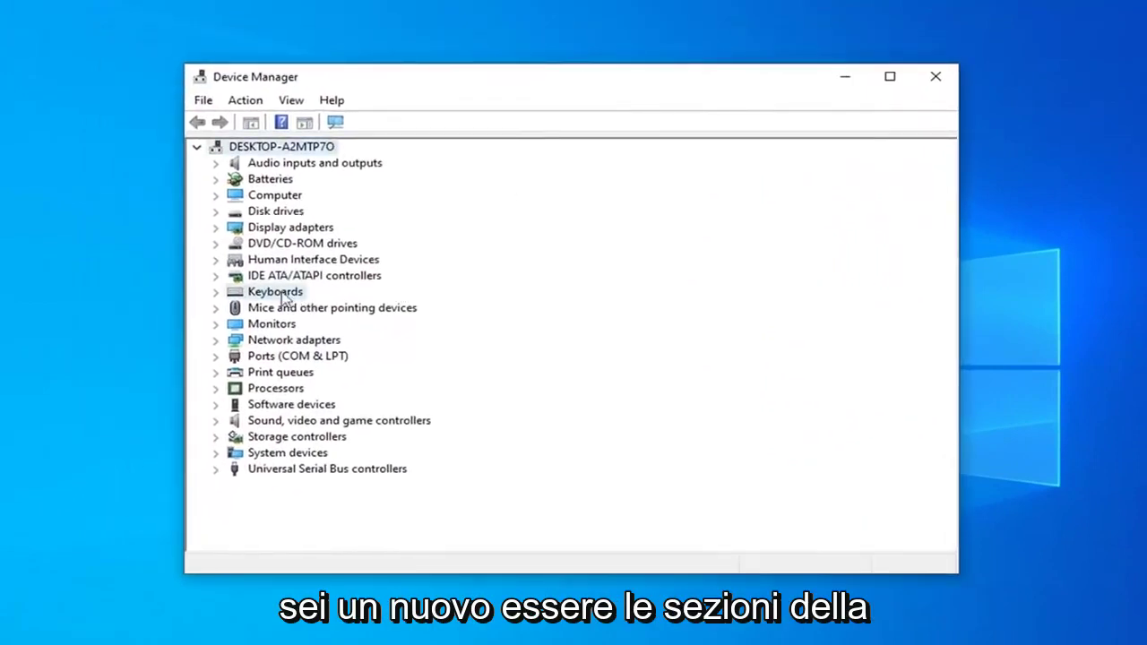
- Update the Standard PS/2 Keyboard under Keyboards with its own driver from the computer's list
{"action": "left_click", "coordinate": [277, 294]}
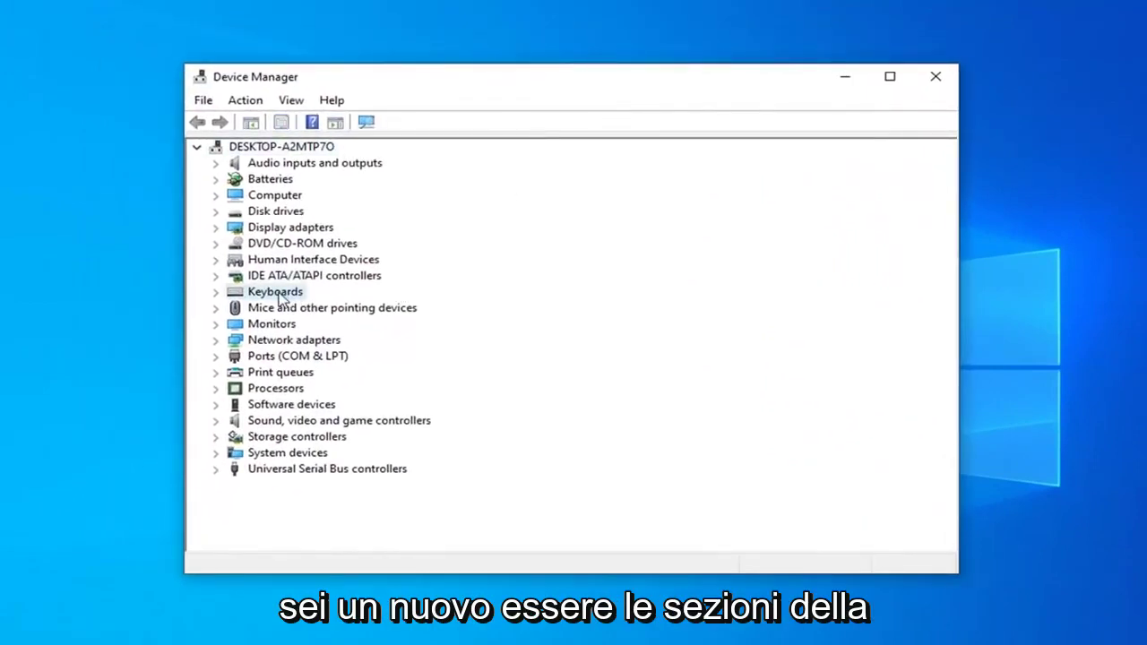
{"action": "left_click", "coordinate": [215, 292]}
{"action": "left_click", "coordinate": [294, 309]}
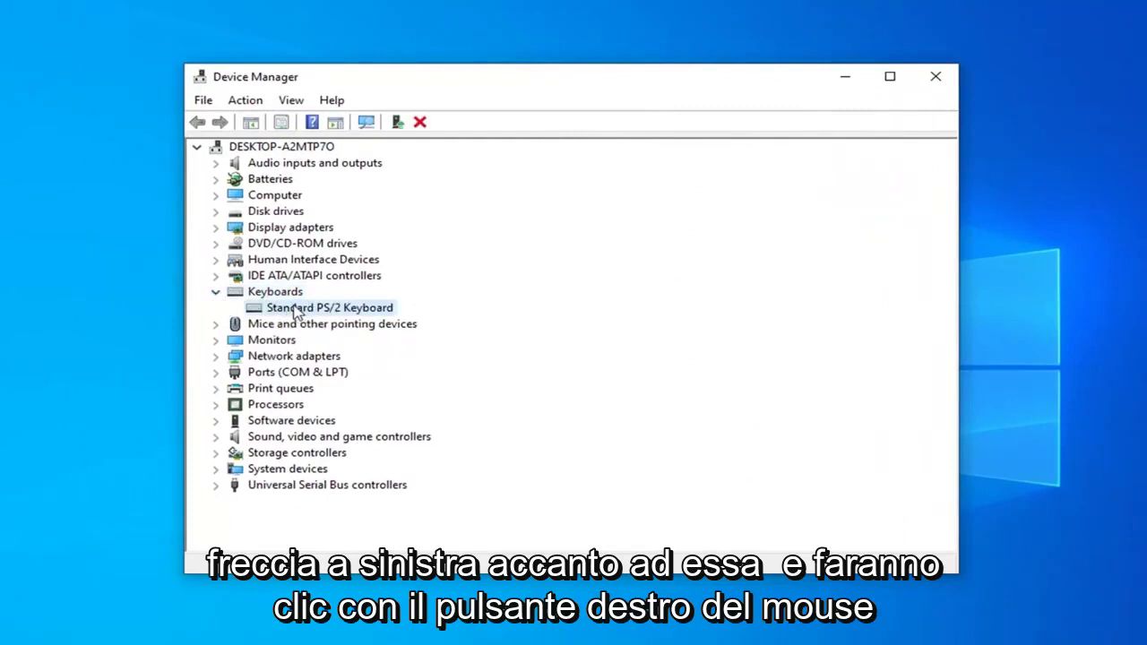
{"action": "right_click", "coordinate": [291, 312]}
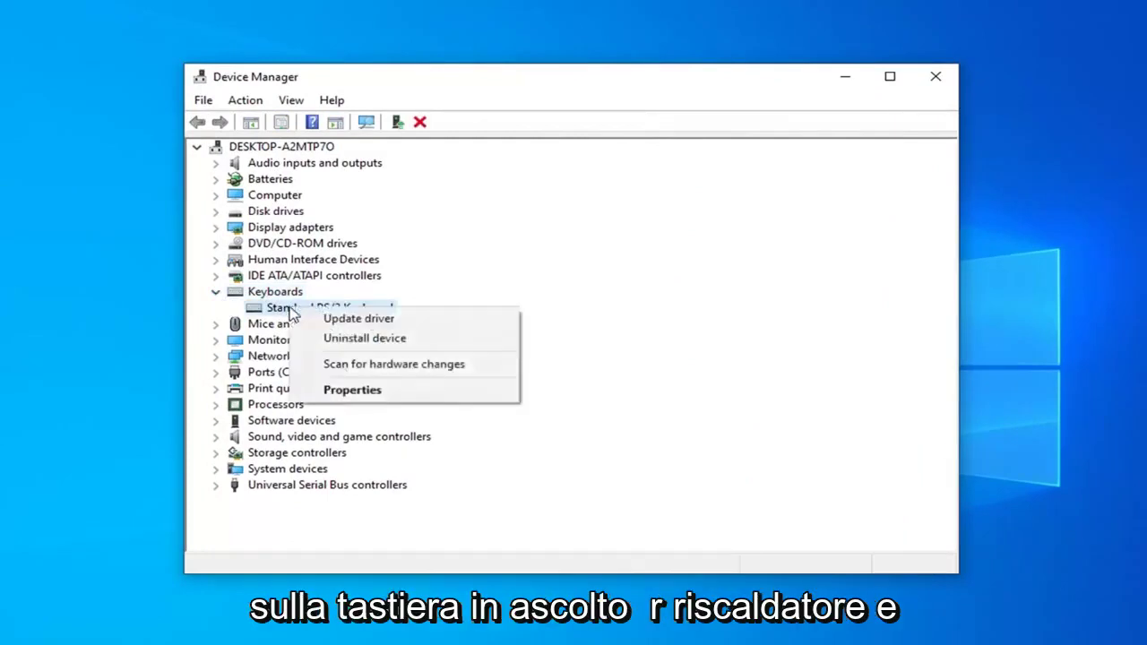
{"action": "left_click", "coordinate": [345, 321]}
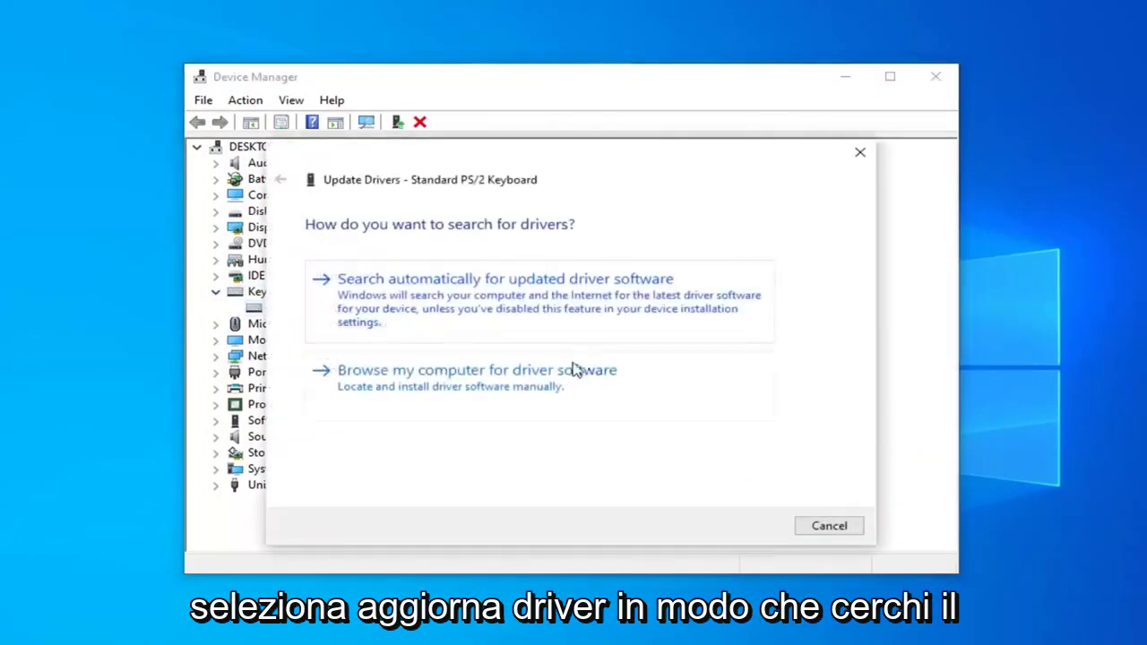
{"action": "left_click", "coordinate": [440, 384]}
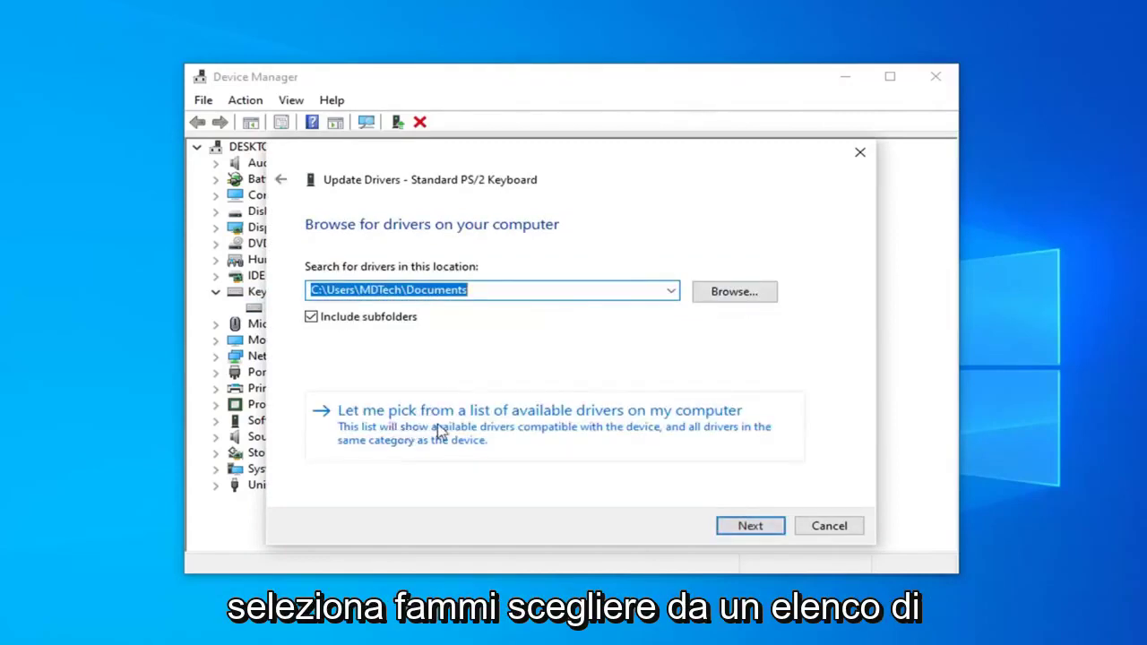
{"action": "left_click", "coordinate": [544, 428]}
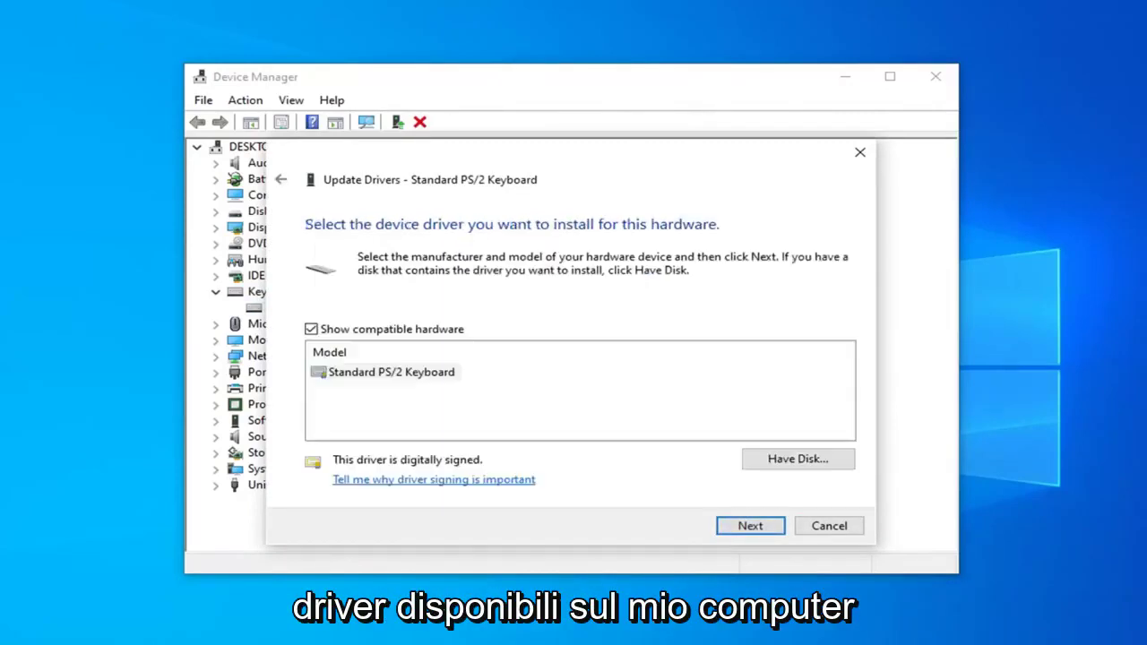
{"action": "left_click", "coordinate": [394, 375]}
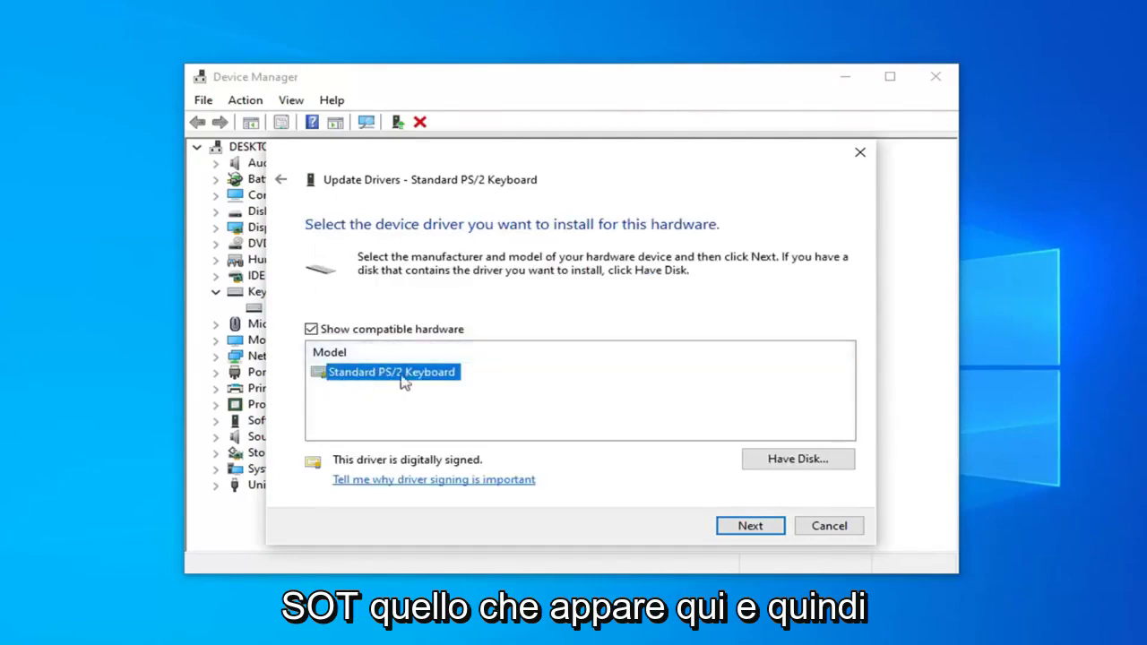
{"action": "left_click", "coordinate": [735, 531]}
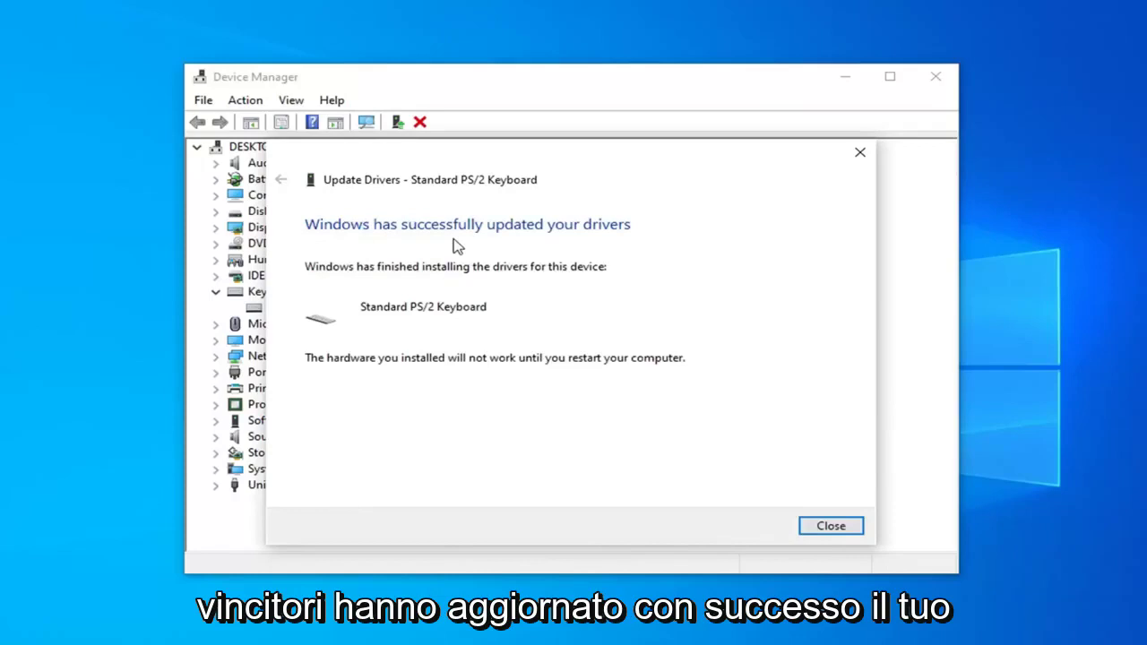
{"action": "left_click", "coordinate": [831, 527]}
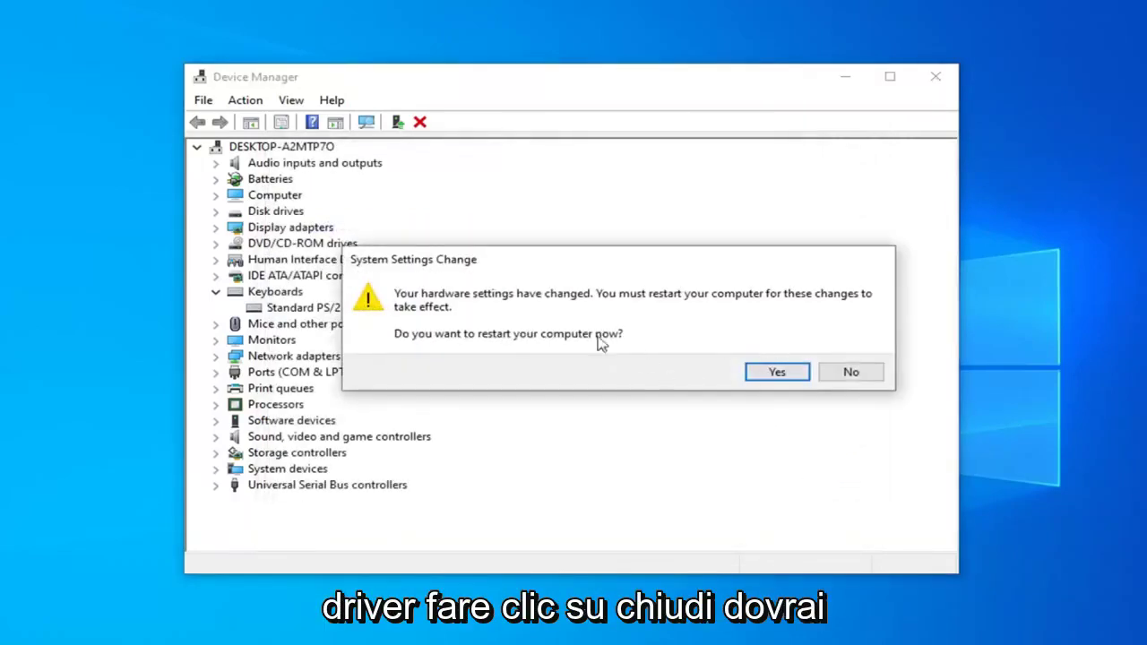